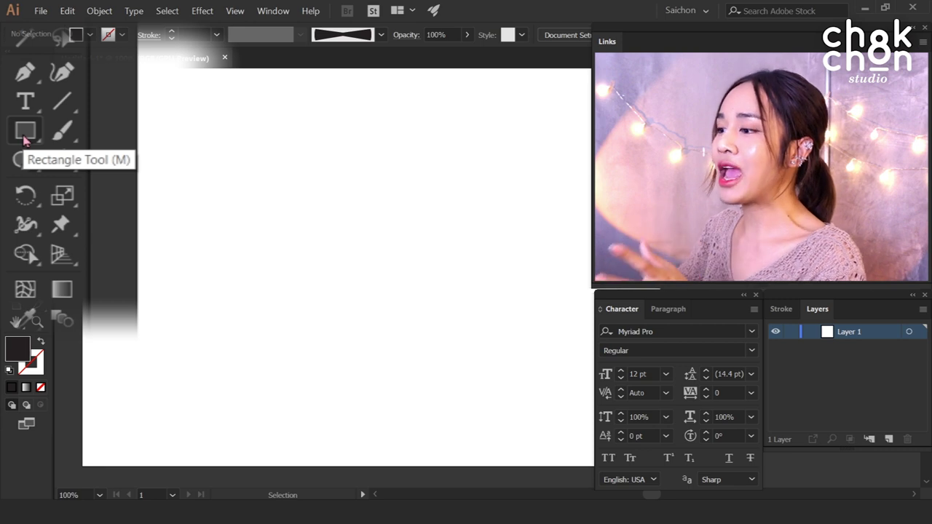
Draw a black-filled circle with the Ellipse tool and place a copy of it level beside the original
{"action": "left_click", "coordinate": [31, 133]}
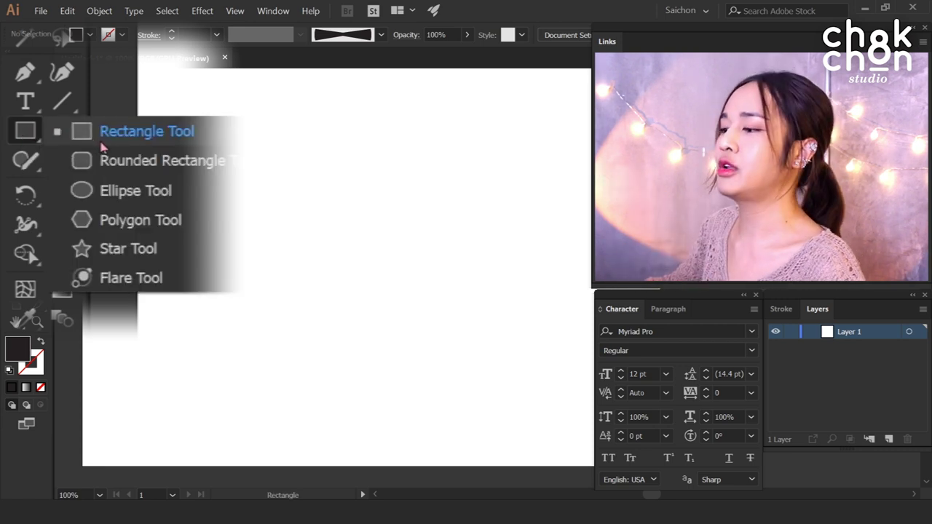
{"action": "left_click", "coordinate": [116, 195]}
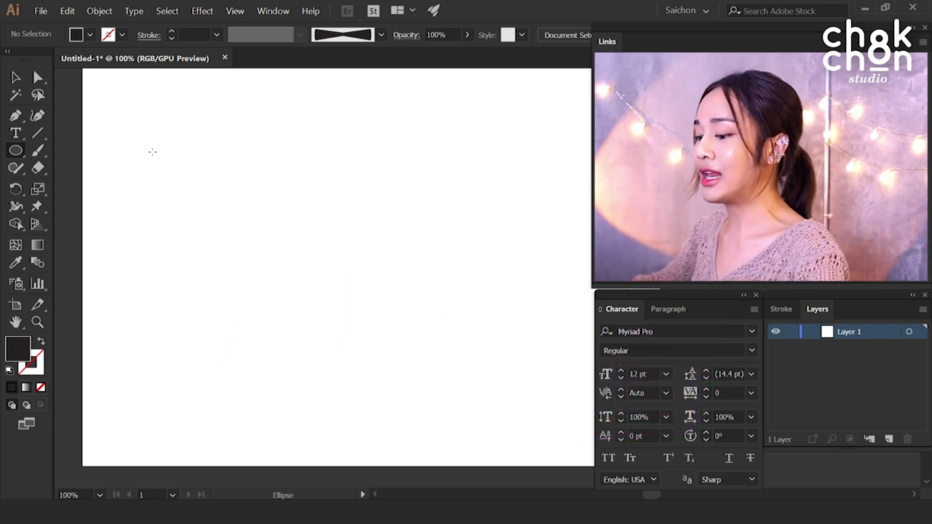
{"action": "left_click_drag", "start_coordinate": [152, 152], "coordinate": [318, 318]}
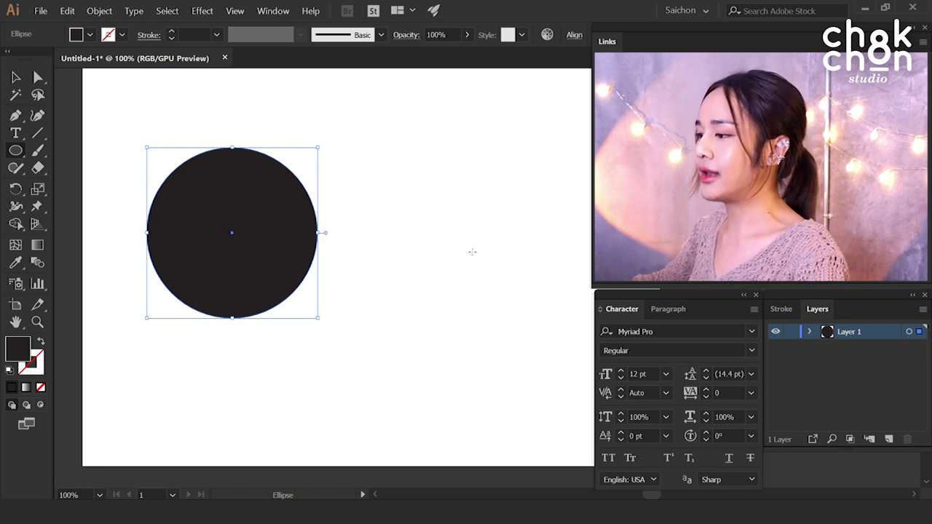
{"action": "left_click", "coordinate": [16, 77]}
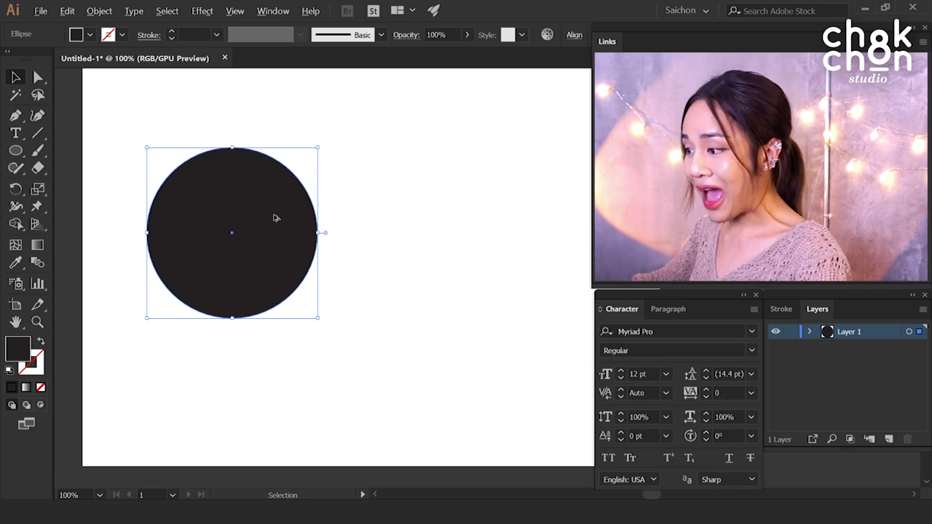
{"action": "left_click_drag", "start_coordinate": [226, 211], "coordinate": [431, 213]}
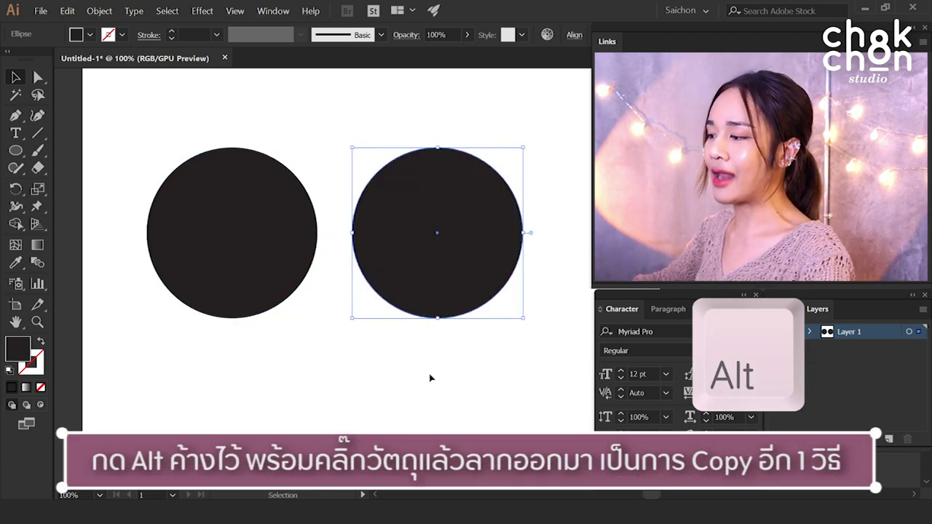
Swap fill and stroke on both circles so each is an unfilled outline, and clear the selection
{"action": "left_click", "coordinate": [264, 179]}
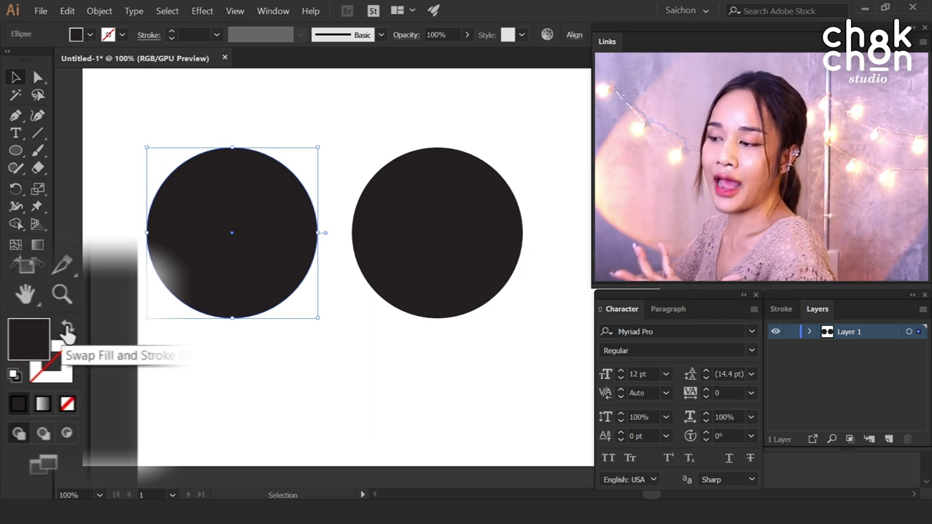
{"action": "left_click", "coordinate": [67, 331]}
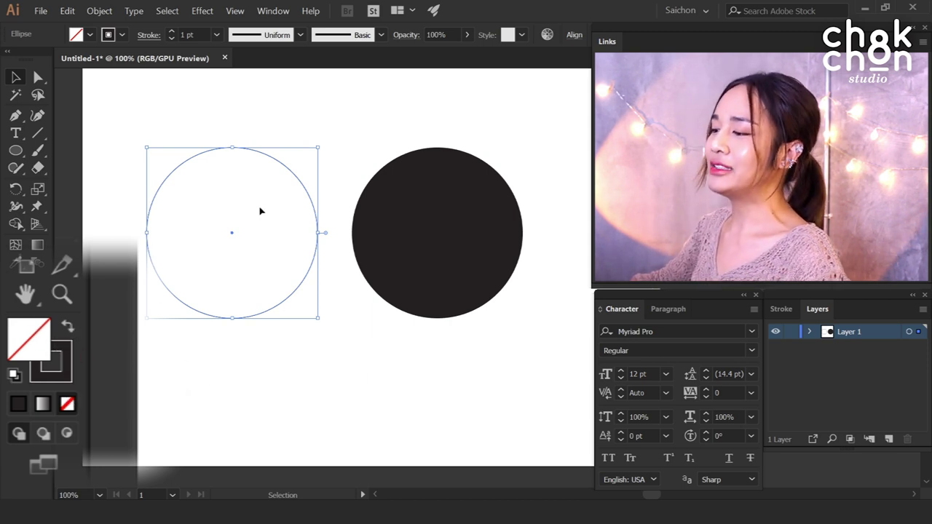
{"action": "left_click", "coordinate": [470, 222]}
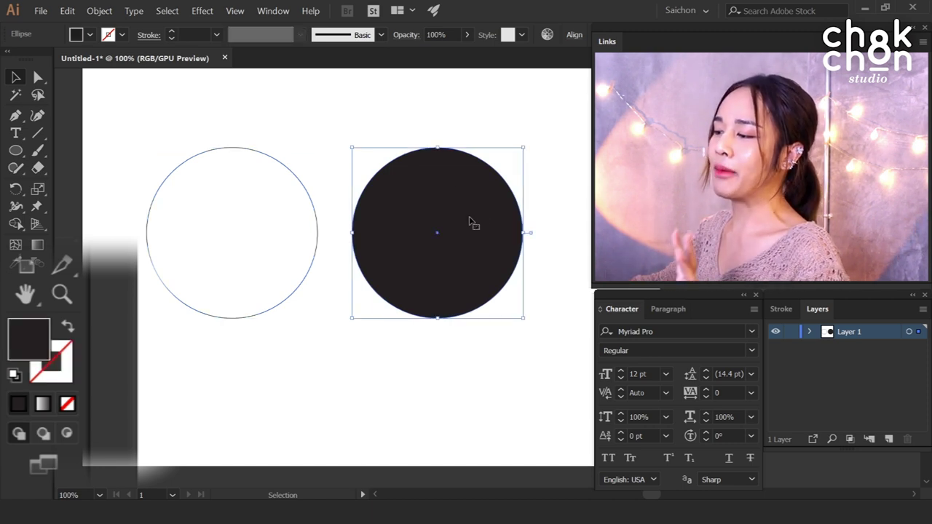
{"action": "left_click", "coordinate": [66, 328]}
{"action": "left_click", "coordinate": [427, 397]}
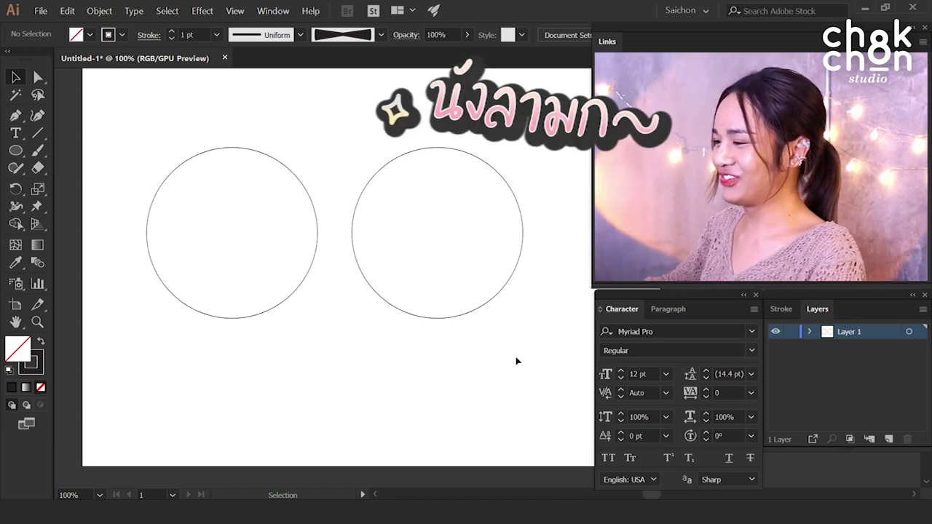
Add Type on a Path text starting at the bottom point of the left circle and centre-align it
{"action": "left_click", "coordinate": [285, 169]}
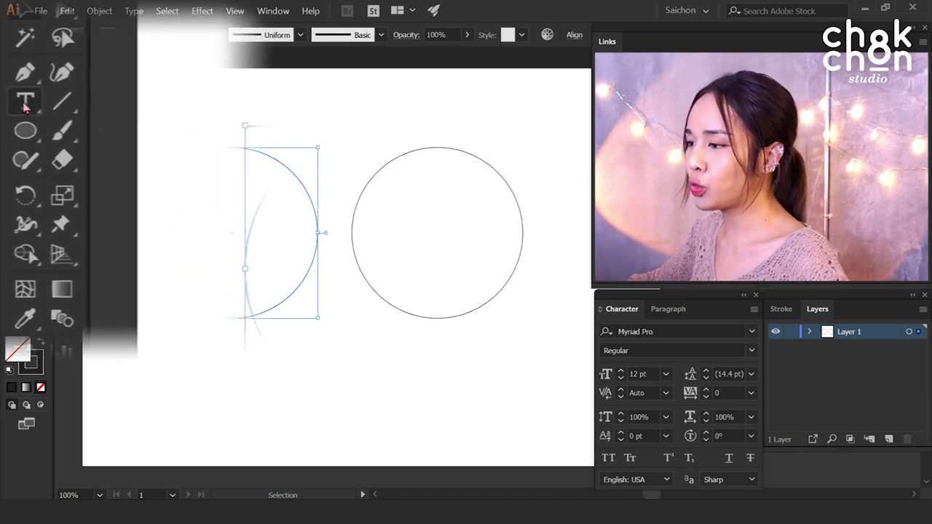
{"action": "left_click", "coordinate": [24, 106]}
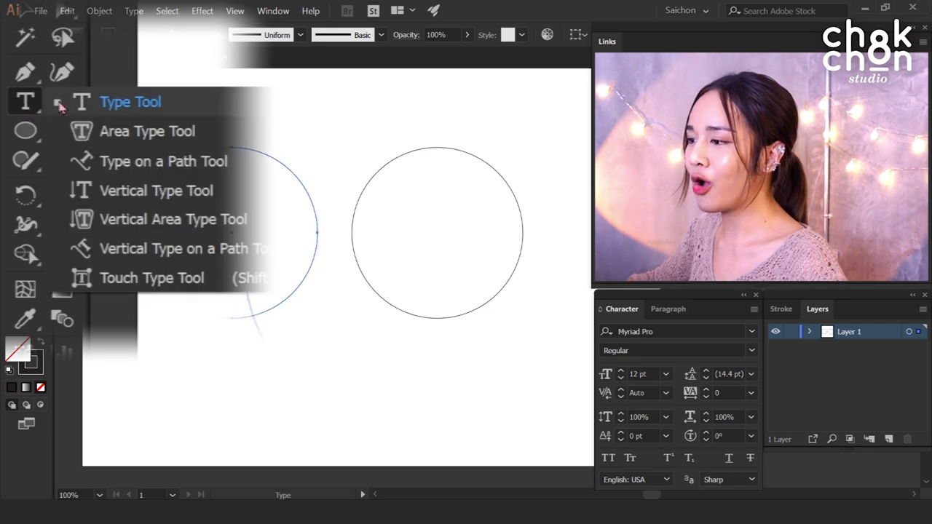
{"action": "left_click", "coordinate": [164, 168]}
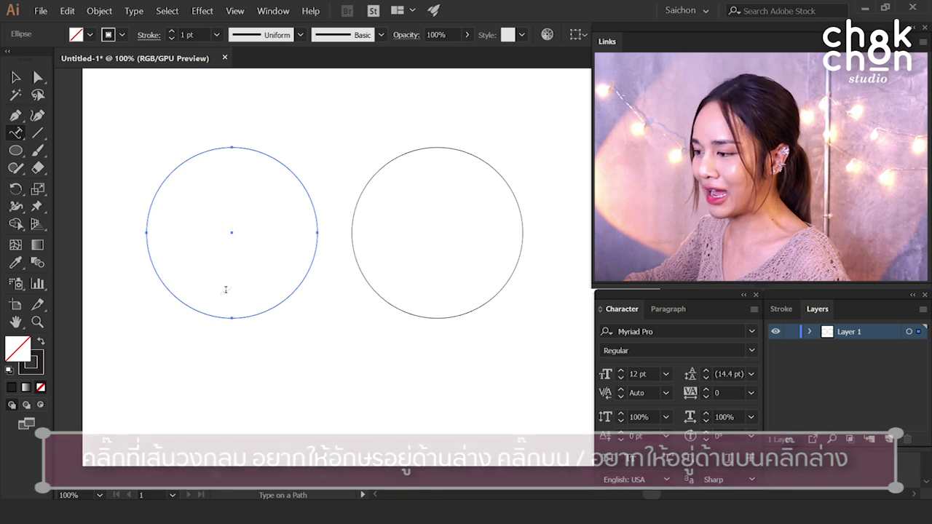
{"action": "left_click", "coordinate": [229, 319]}
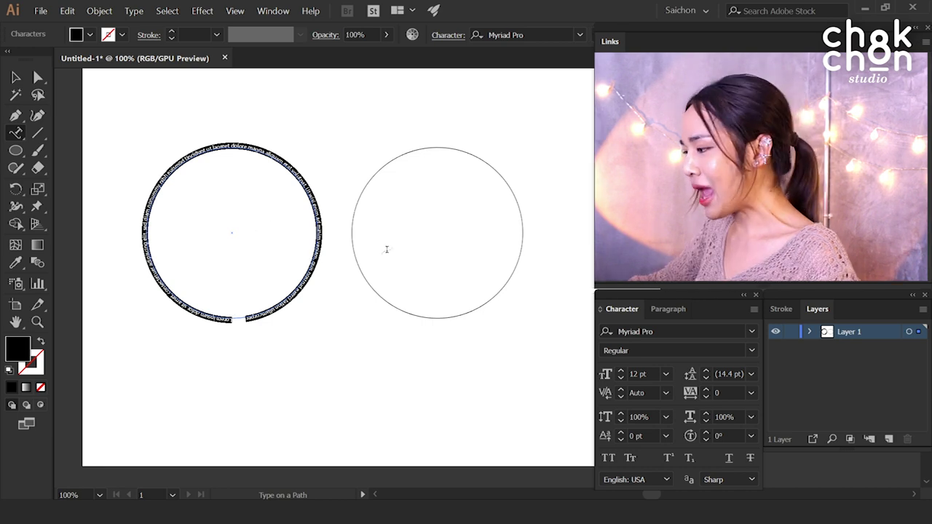
{"action": "left_click", "coordinate": [664, 310]}
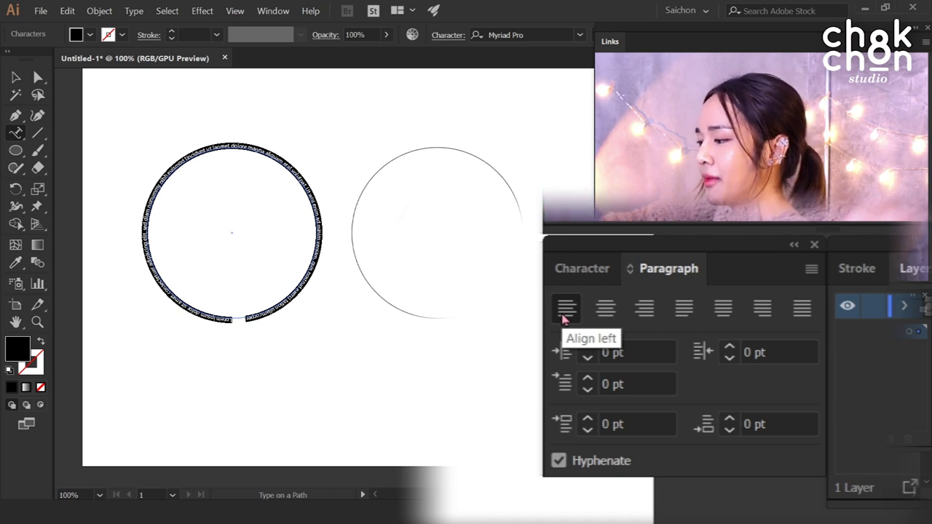
{"action": "left_click", "coordinate": [605, 310]}
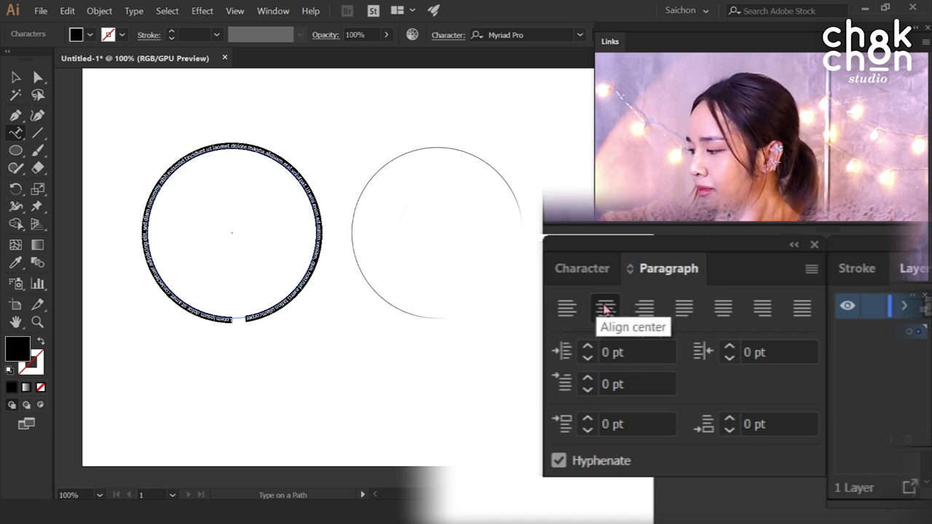
Set the font size of the left circle's path text to 44 pt
{"action": "left_click", "coordinate": [575, 270]}
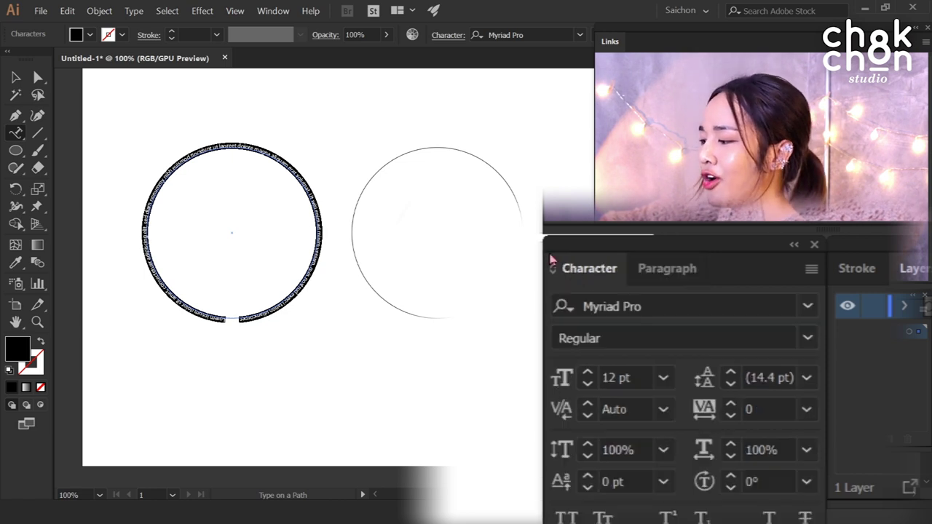
{"action": "left_click", "coordinate": [588, 374]}
{"action": "left_click", "coordinate": [588, 374]}
{"action": "left_click", "coordinate": [588, 373]}
{"action": "left_click", "coordinate": [588, 374]}
{"action": "left_click", "coordinate": [587, 373]}
{"action": "left_click", "coordinate": [588, 373]}
{"action": "left_click", "coordinate": [588, 373]}
{"action": "left_click", "coordinate": [588, 373]}
{"action": "left_click", "coordinate": [587, 374]}
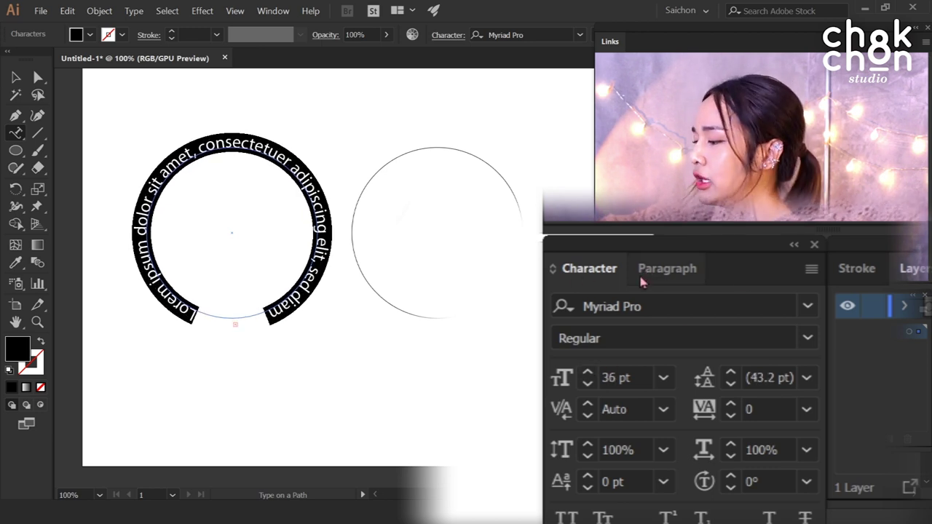
{"action": "left_click", "coordinate": [588, 374]}
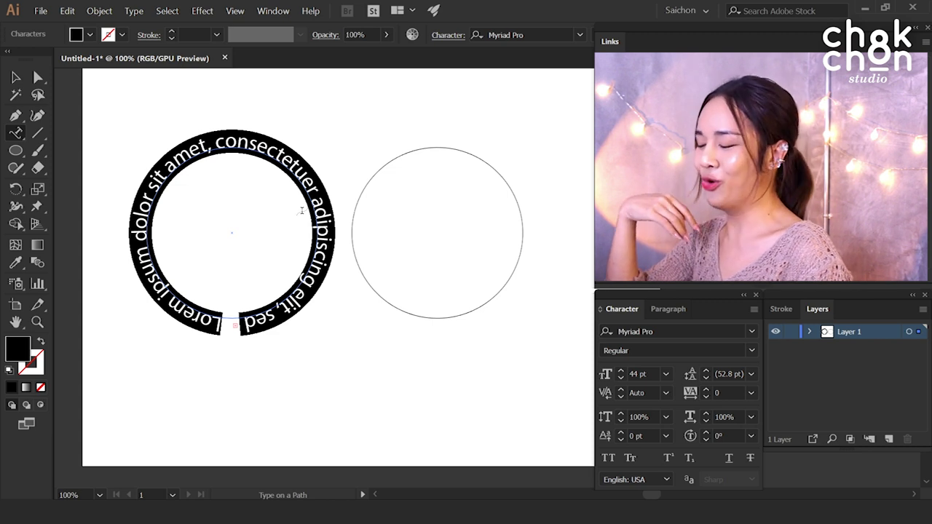
Replace the placeholder text on the left circle with "Chokchon Studio" and finish the text entry
{"action": "type", "text": "c"}
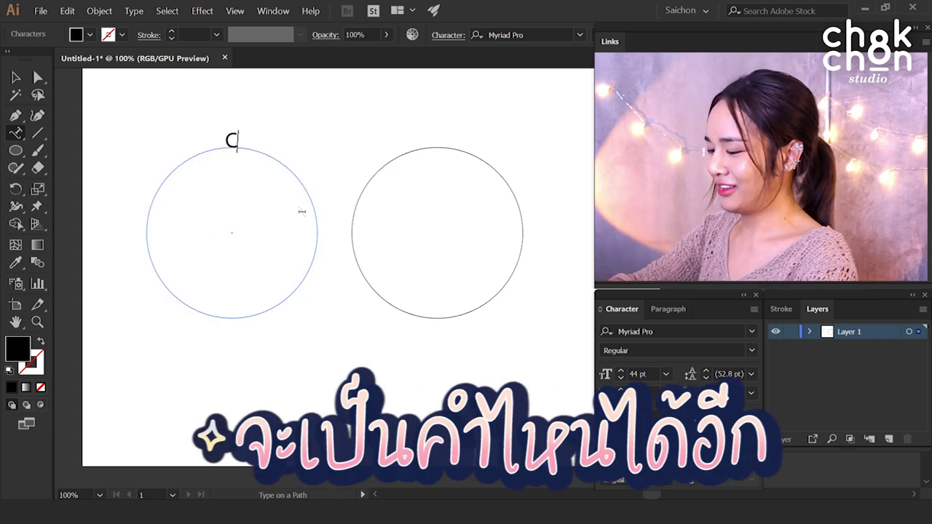
{"action": "type", "text": "hokch"}
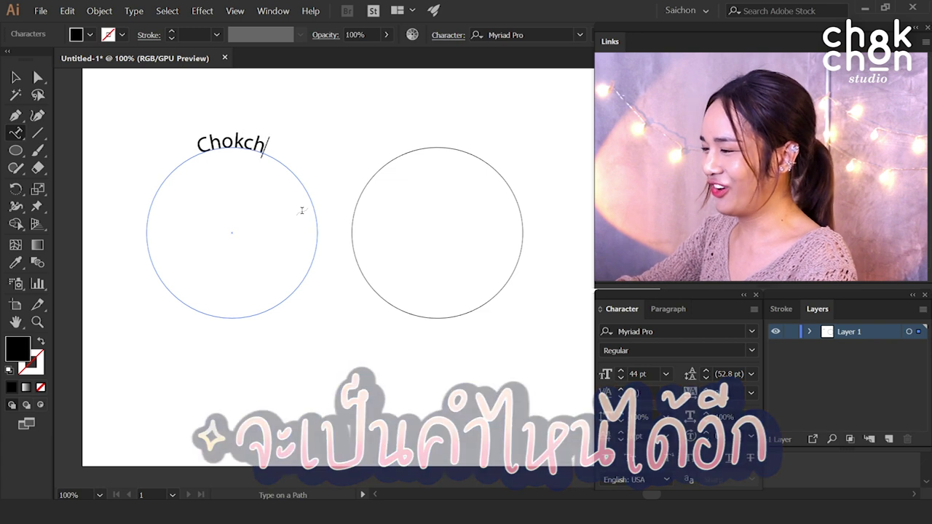
{"action": "type", "text": "on Stu"}
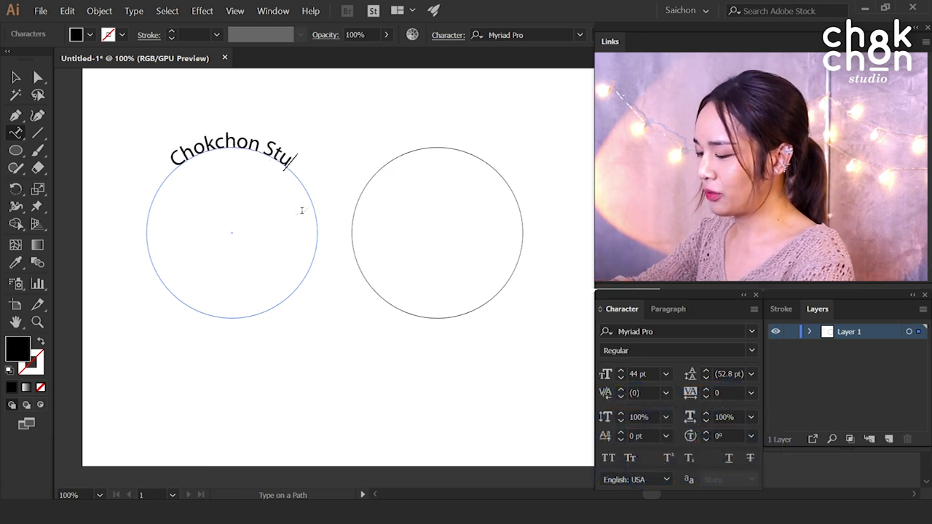
{"action": "type", "text": "dio"}
{"action": "key", "text": "Escape"}
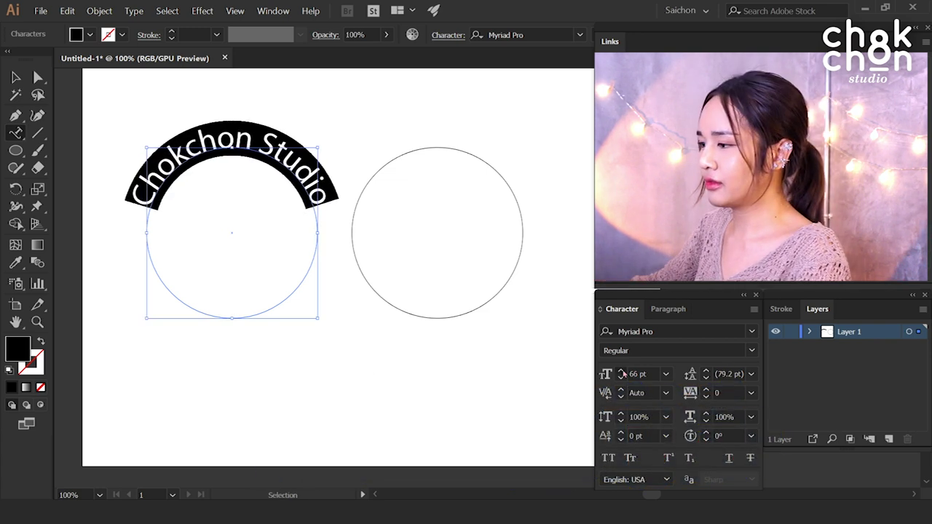
Format the "Chokchon Studio" text in FC SaveSpace Rounded at 112 pt
{"action": "left_click", "coordinate": [620, 378], "text": "shift"}
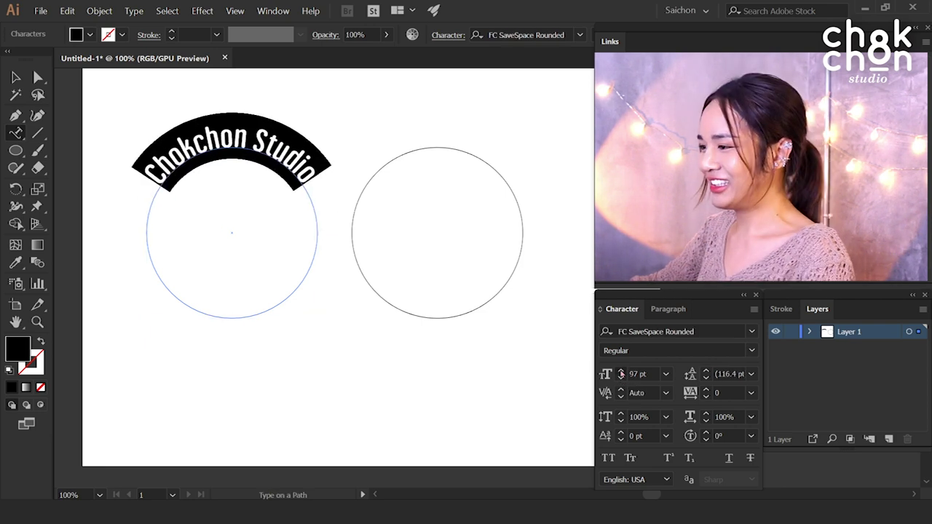
{"action": "left_click", "coordinate": [621, 374]}
{"action": "left_click", "coordinate": [621, 373]}
{"action": "left_click", "coordinate": [621, 373]}
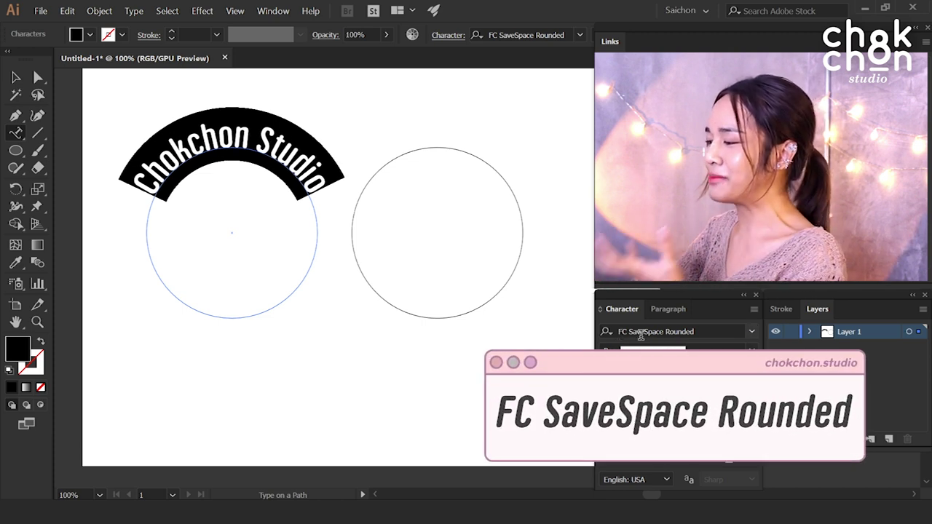
{"action": "key", "text": "Escape"}
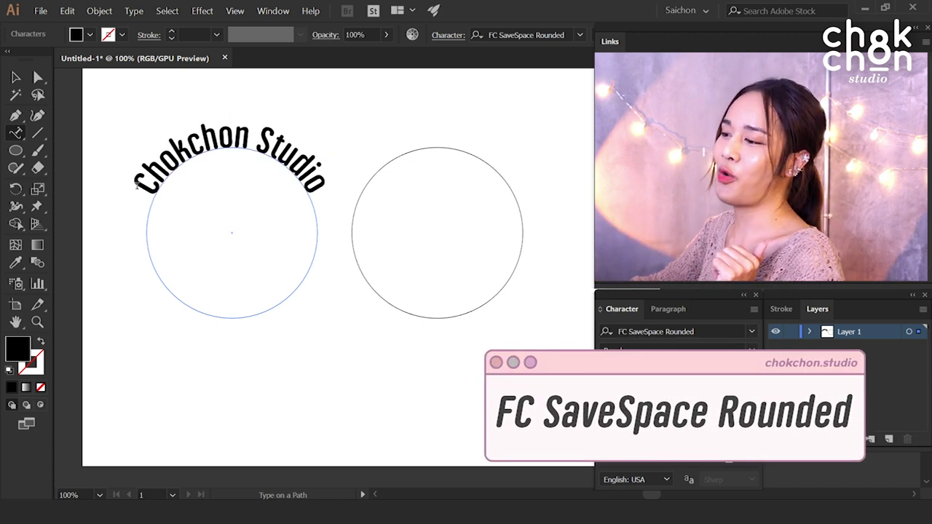
Set Align to Path to Center for the "Chokchon Studio" text in Type on a Path Options, with Preview enabled
{"action": "left_click_drag", "start_coordinate": [137, 185], "coordinate": [360, 193]}
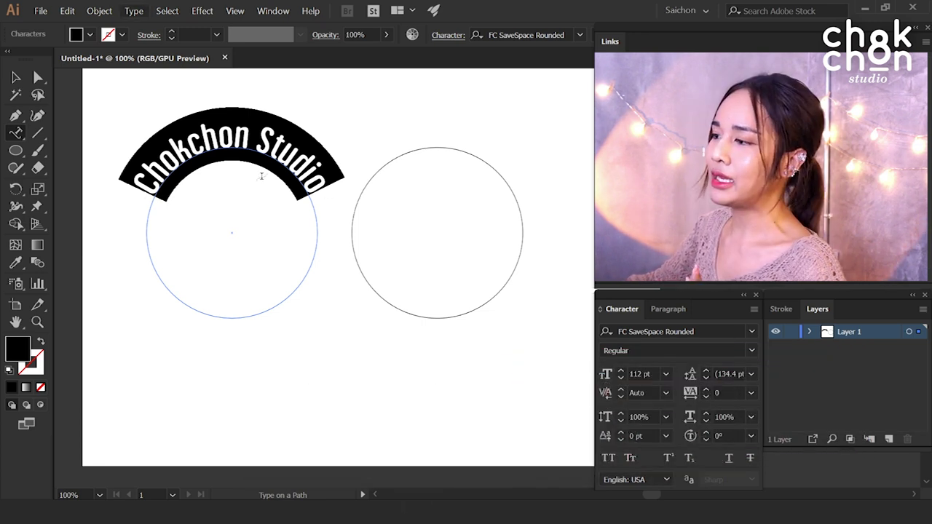
{"action": "left_click", "coordinate": [134, 11]}
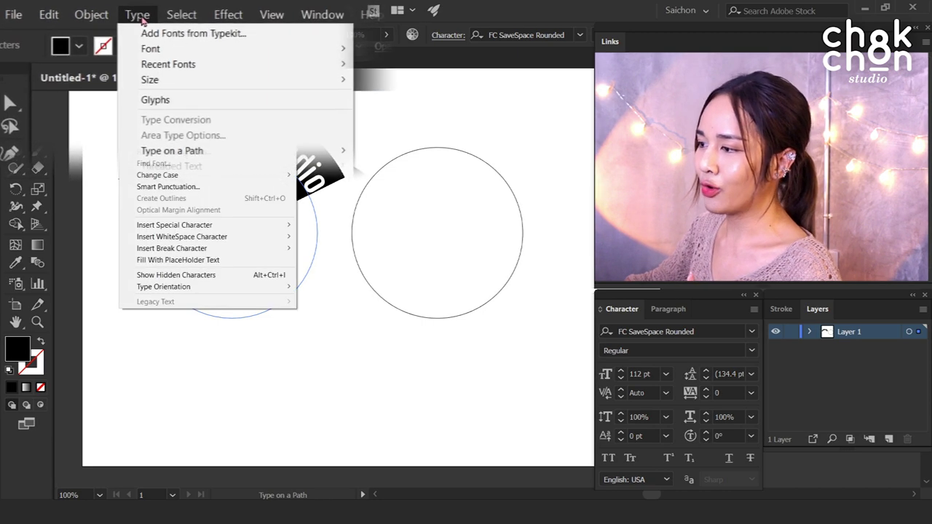
{"action": "mouse_move", "coordinate": [235, 157]}
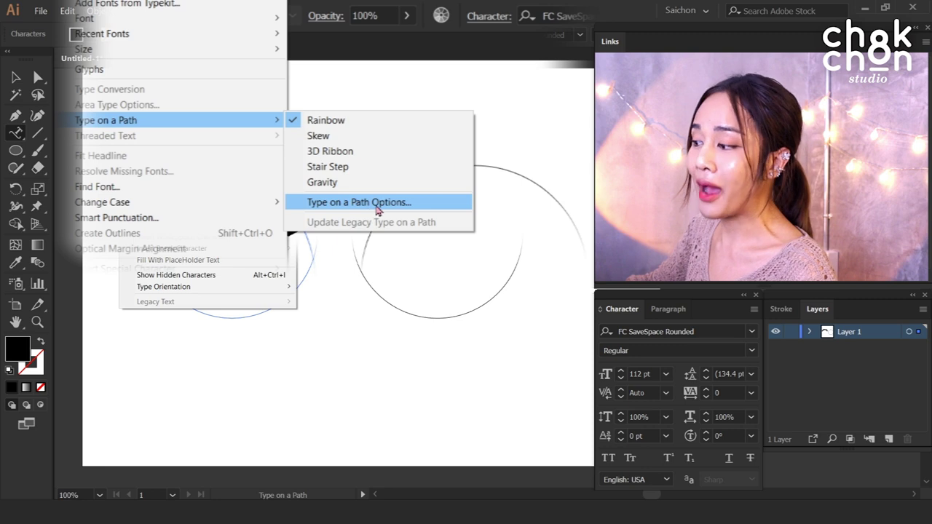
{"action": "left_click", "coordinate": [377, 207]}
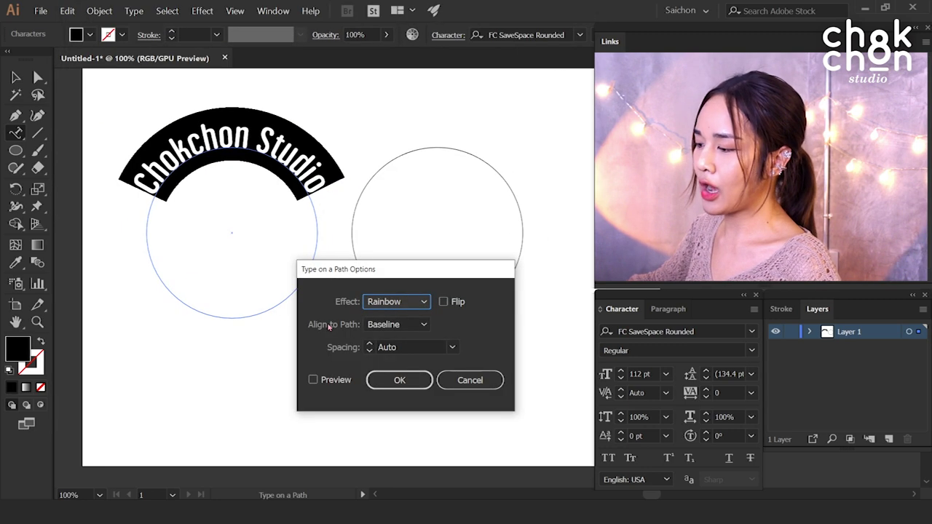
{"action": "left_click", "coordinate": [314, 380]}
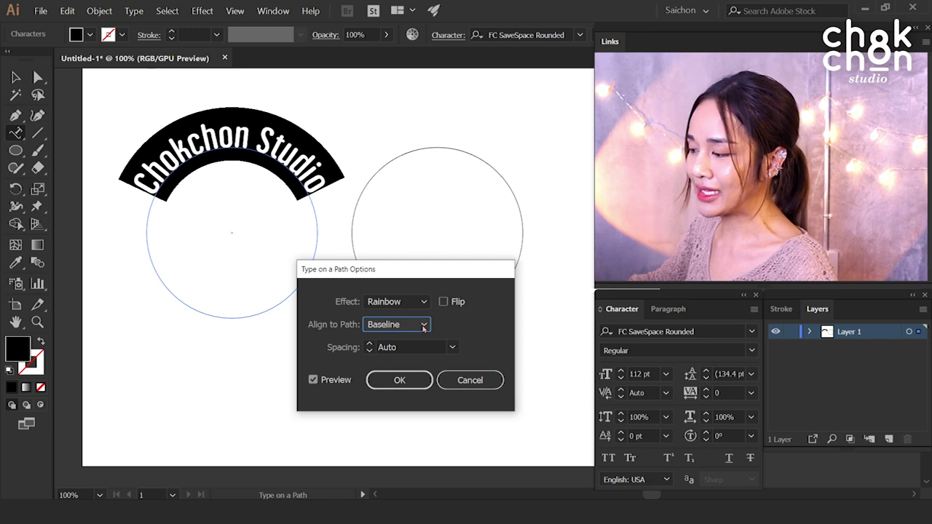
{"action": "left_click", "coordinate": [423, 325]}
{"action": "left_click", "coordinate": [386, 371]}
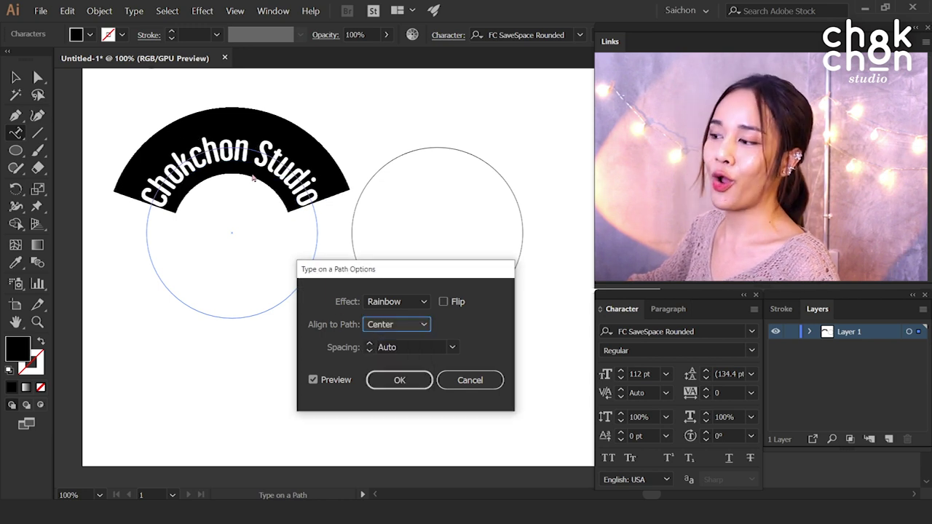
{"action": "left_click", "coordinate": [400, 380]}
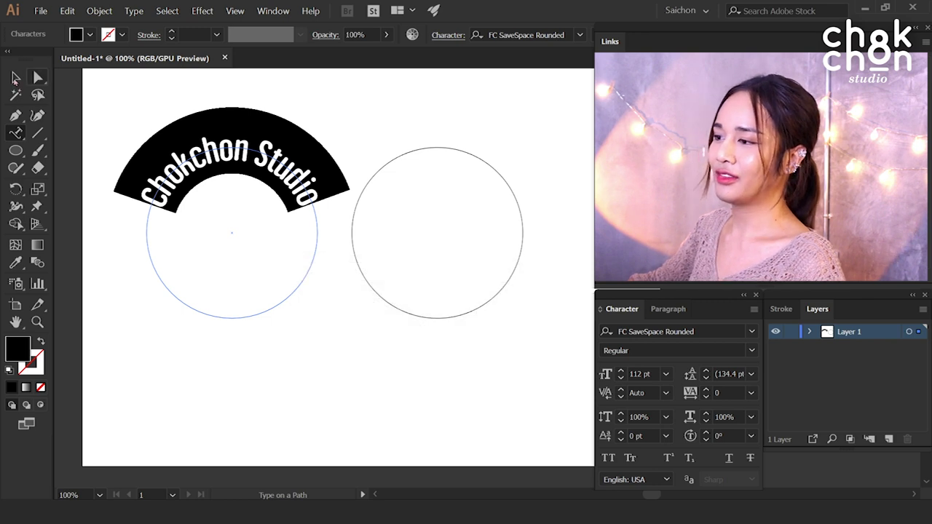
{"action": "key", "text": "v"}
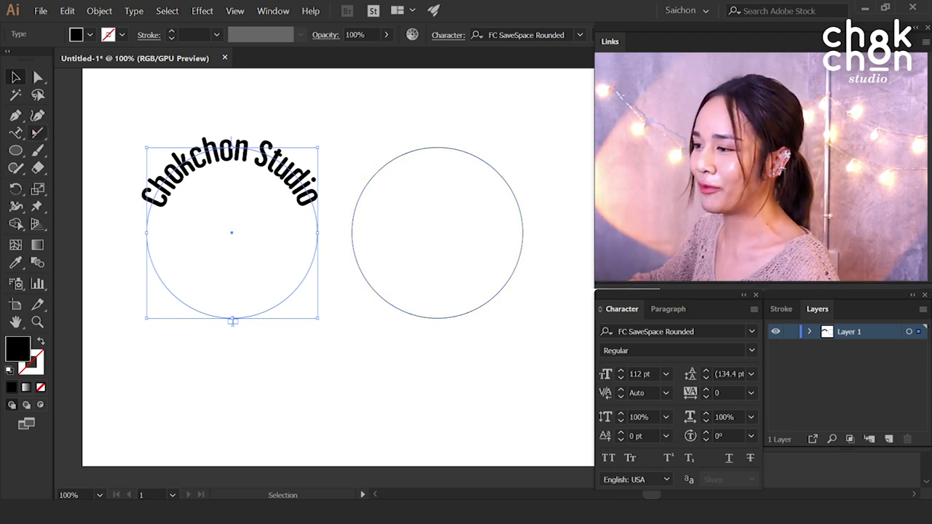
Add path text on the right circle, starting at its uppermost point, and replace the placeholder with "Chokchon Studio"
{"action": "left_click", "coordinate": [15, 134]}
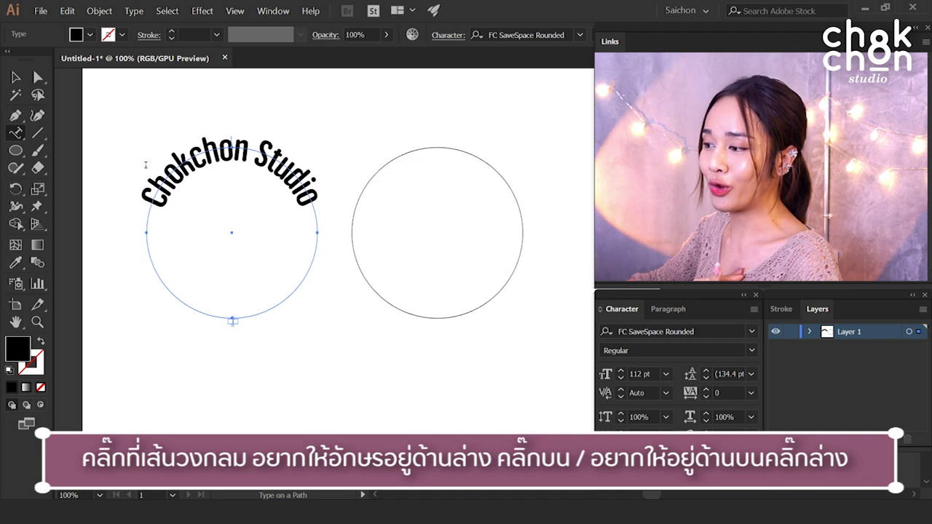
{"action": "left_click", "coordinate": [434, 145]}
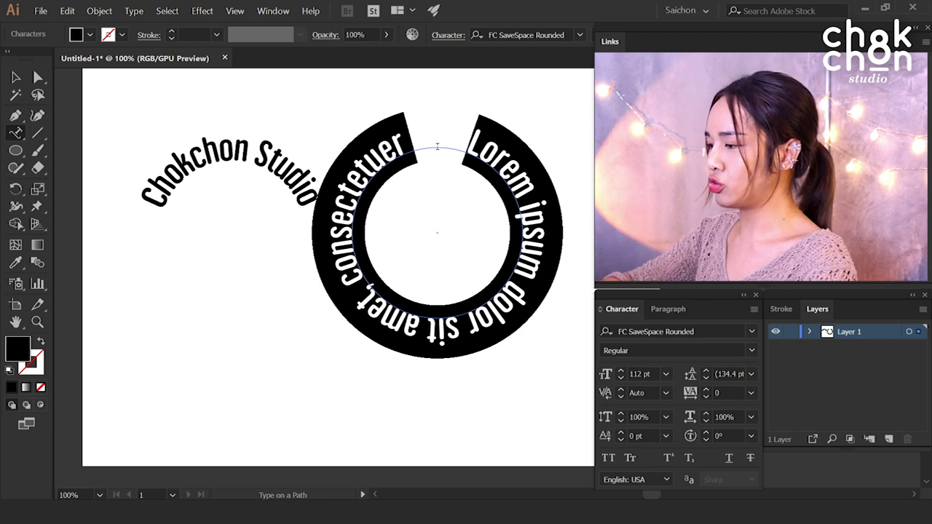
{"action": "type", "text": "Chokchon Studio"}
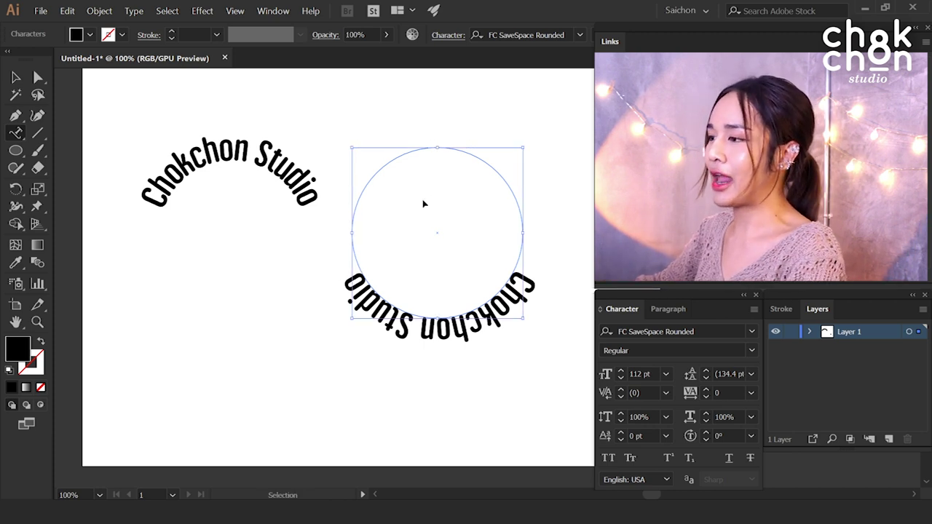
Set Align to Path to Center for all of the right circle's text in Type on a Path Options, with Preview enabled
{"action": "key", "text": "ctrl+a"}
{"action": "left_click", "coordinate": [134, 11]}
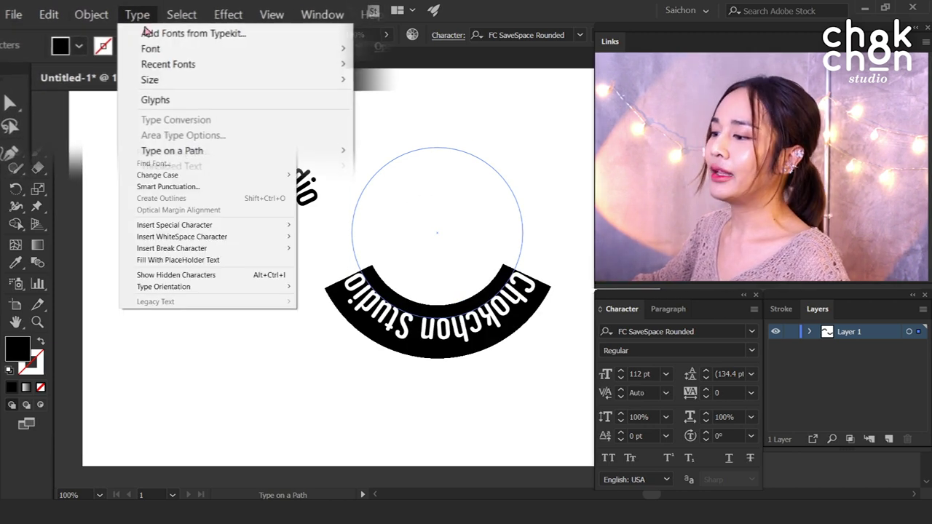
{"action": "mouse_move", "coordinate": [246, 145]}
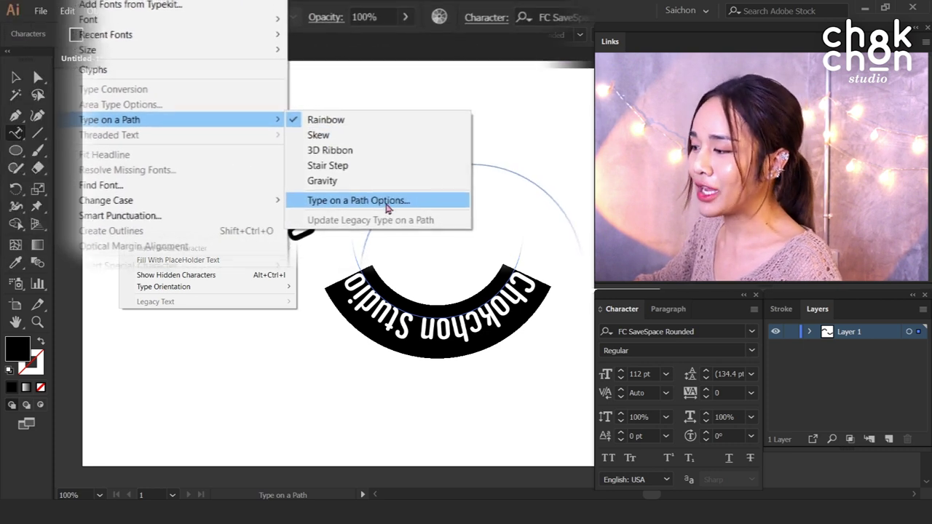
{"action": "left_click", "coordinate": [362, 205]}
{"action": "left_click_drag", "start_coordinate": [358, 275], "coordinate": [153, 242]}
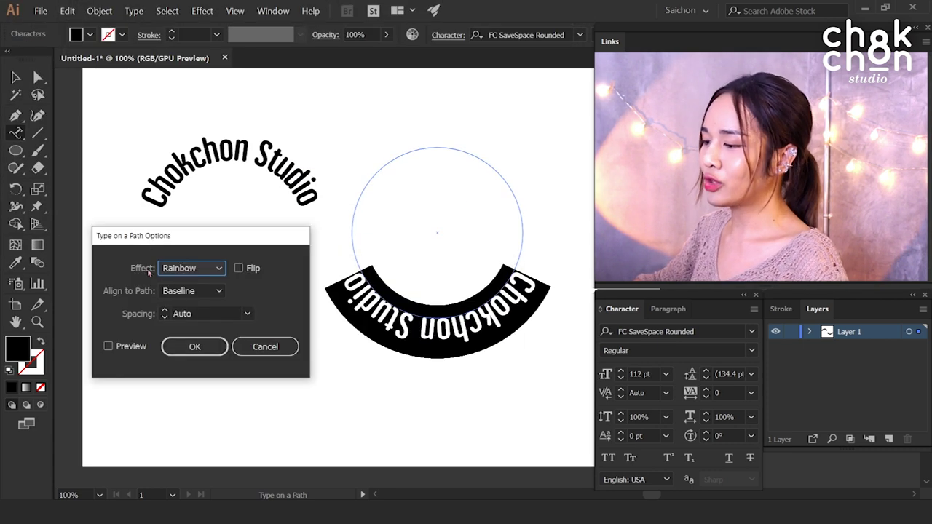
{"action": "left_click", "coordinate": [108, 347]}
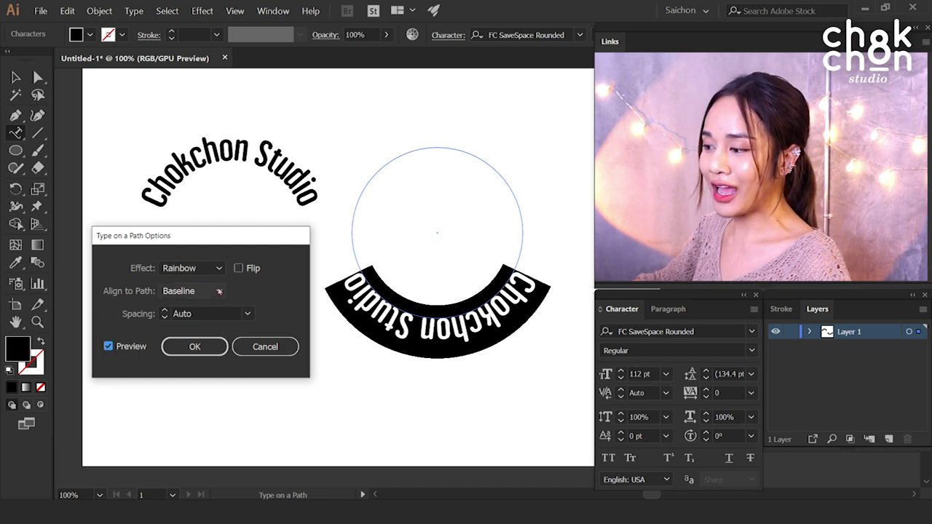
{"action": "left_click", "coordinate": [191, 290]}
{"action": "left_click", "coordinate": [188, 338]}
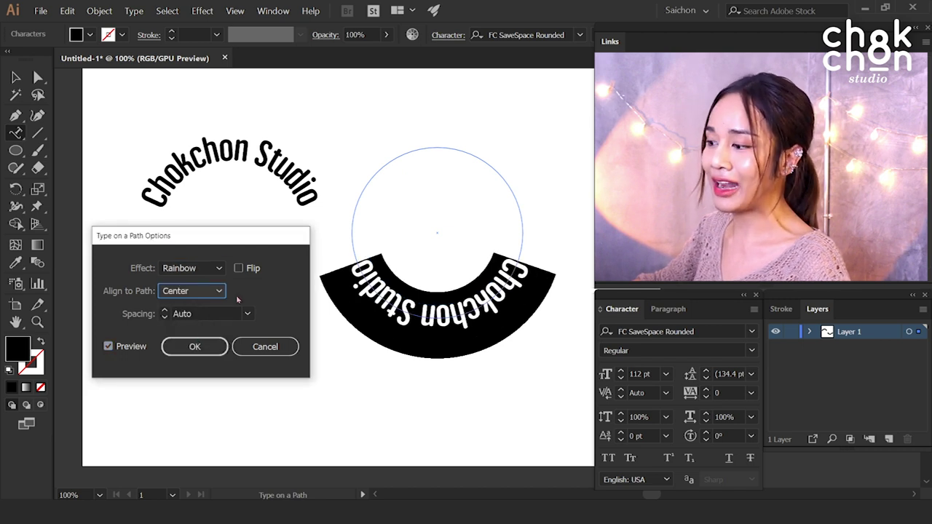
Flip the right circle's text to the inner side of the path, apply the options and finish the text editing
{"action": "left_click", "coordinate": [239, 268]}
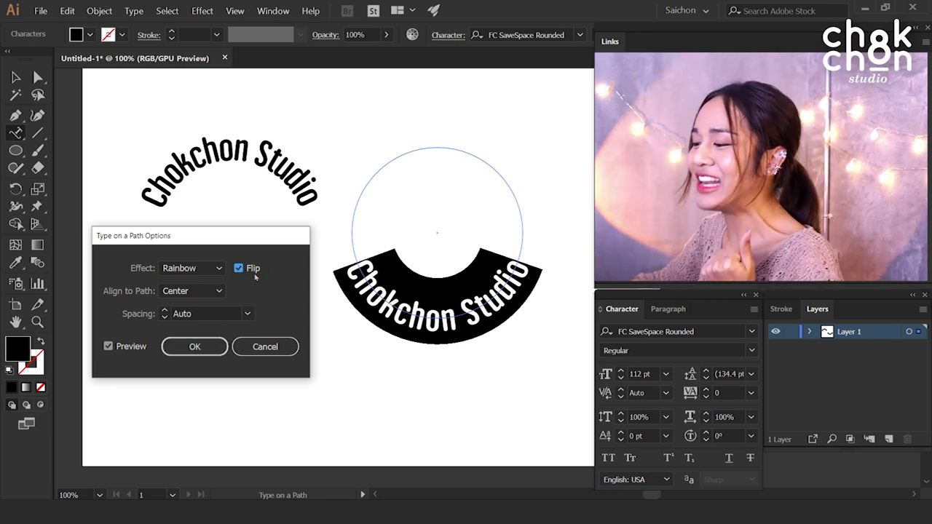
{"action": "left_click", "coordinate": [195, 347]}
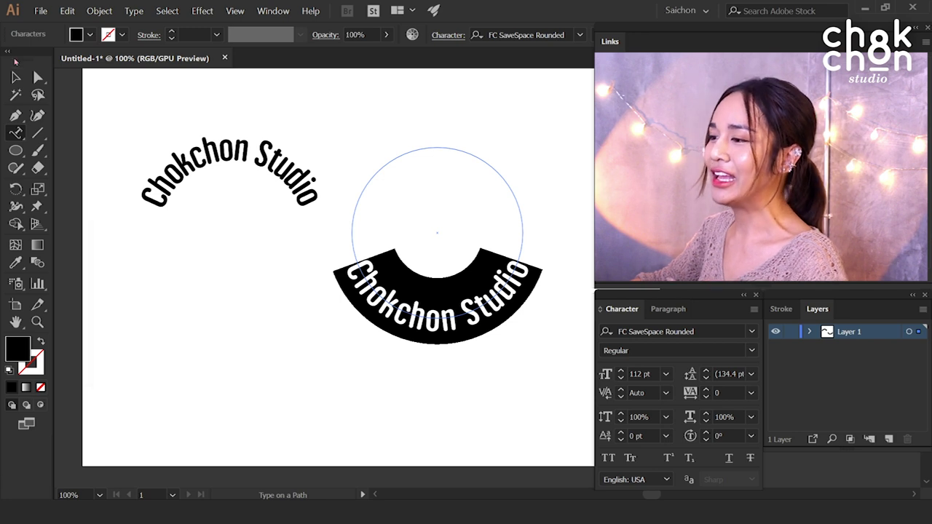
{"action": "key", "text": "Escape"}
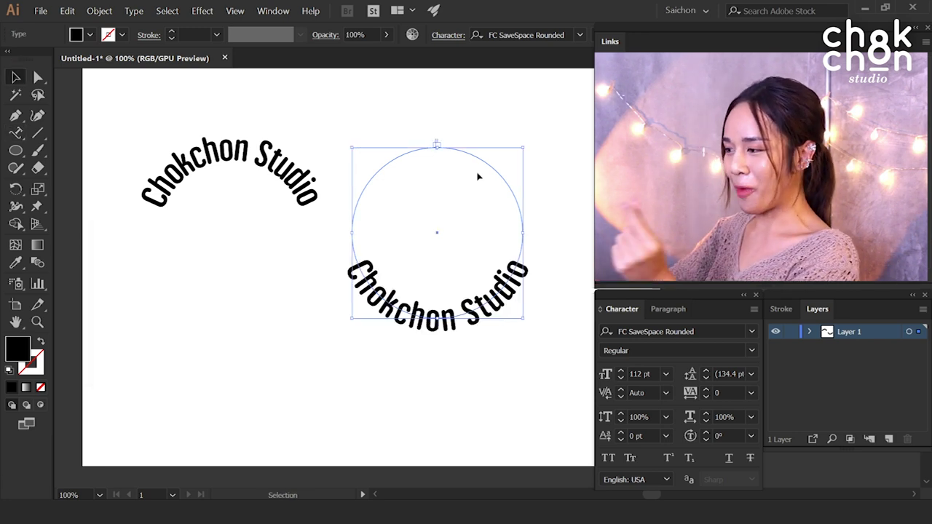
Move the flipped circle text onto the left circle so both circles coincide, and deselect it
{"action": "left_click_drag", "start_coordinate": [482, 166], "coordinate": [275, 167]}
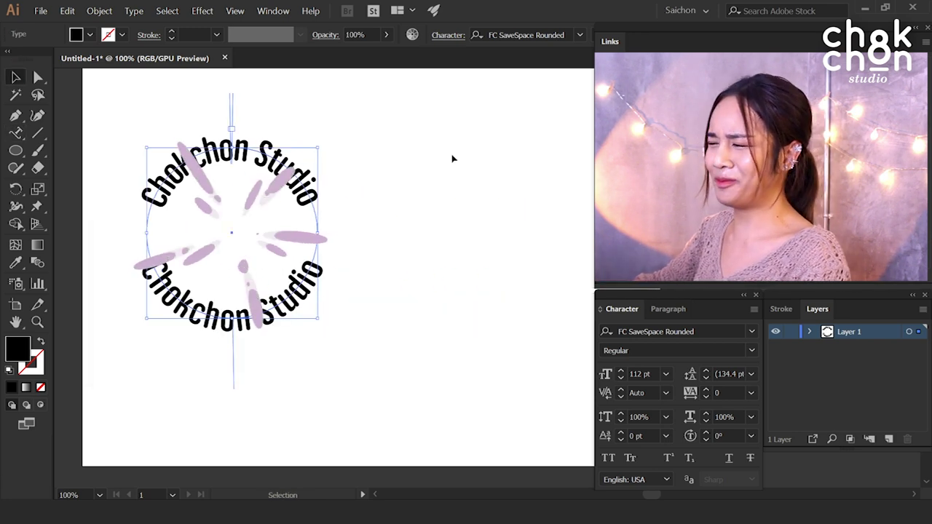
{"action": "left_click", "coordinate": [451, 157]}
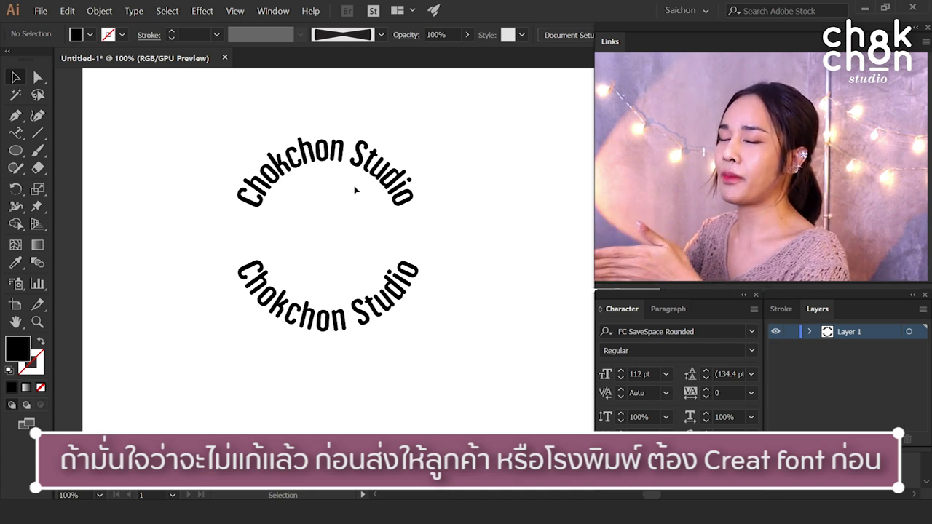
Convert both curved "Chokchon Studio" texts to outlines with Create Outlines
{"action": "left_click_drag", "start_coordinate": [190, 114], "coordinate": [485, 394]}
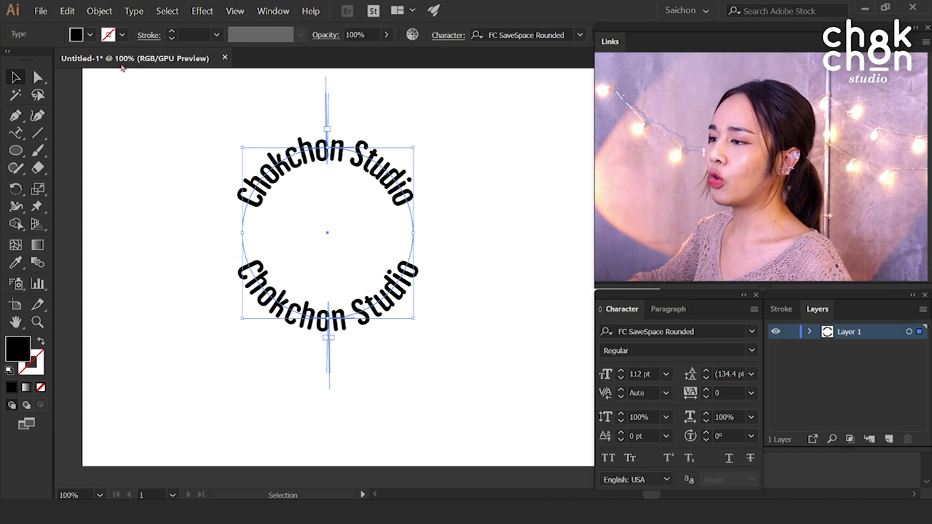
{"action": "left_click", "coordinate": [134, 11]}
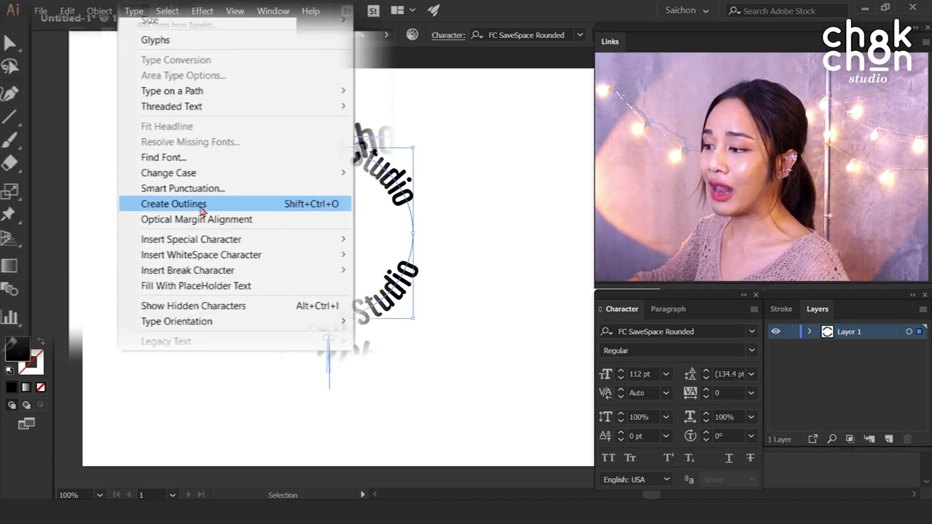
{"action": "left_click", "coordinate": [201, 207]}
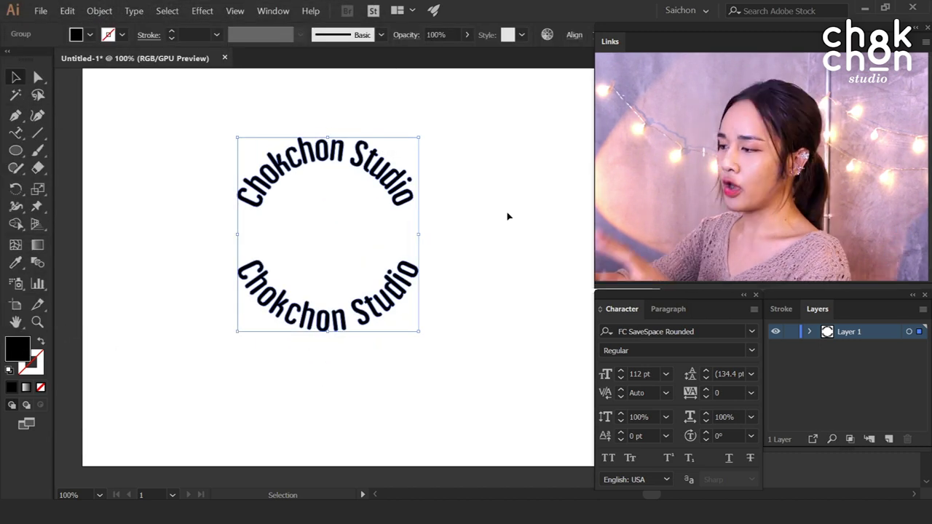